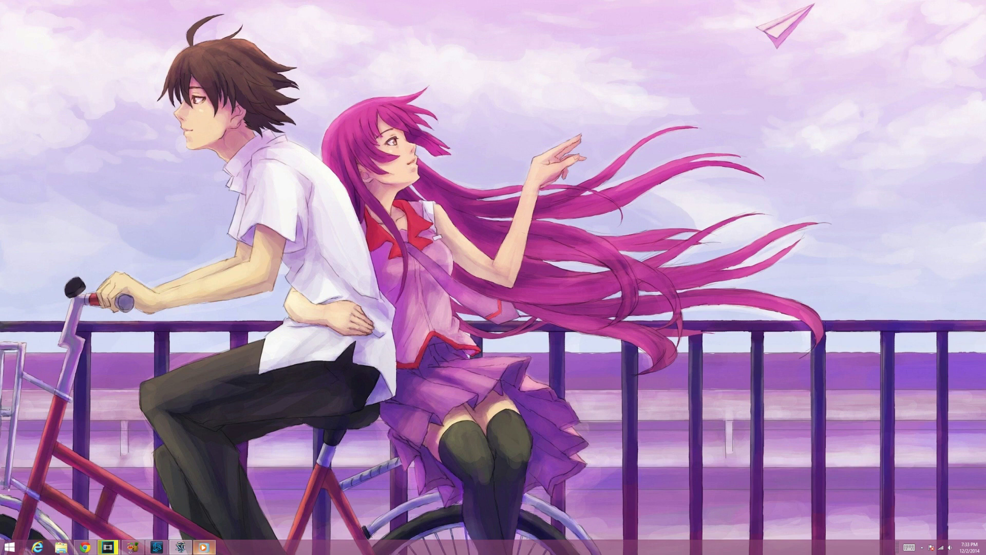
- Bring up the k-Project intro video in the media player from the taskbar
click(204, 547)
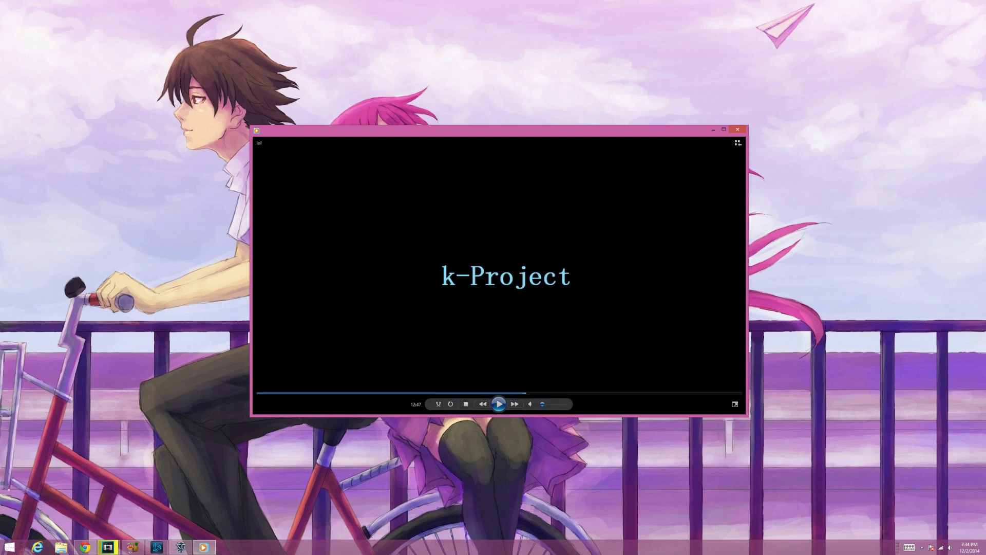
mouse_move(158, 547)
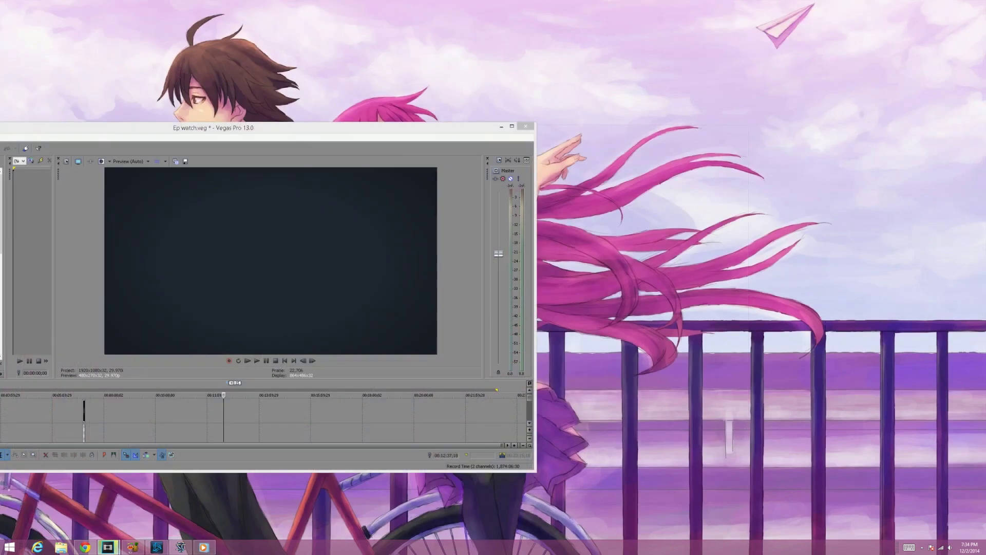
- Switch from the paused intro video back to the Ep watch.veg project in Vegas Pro
click(66, 506)
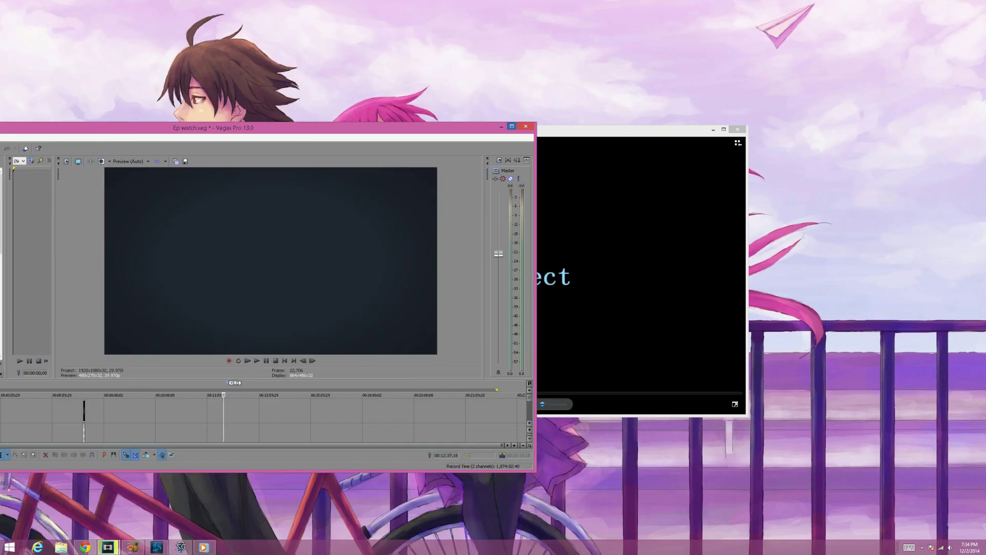
- Maximize Vegas and place the playhead at the intro's clip edges near twelve minutes
click(511, 127)
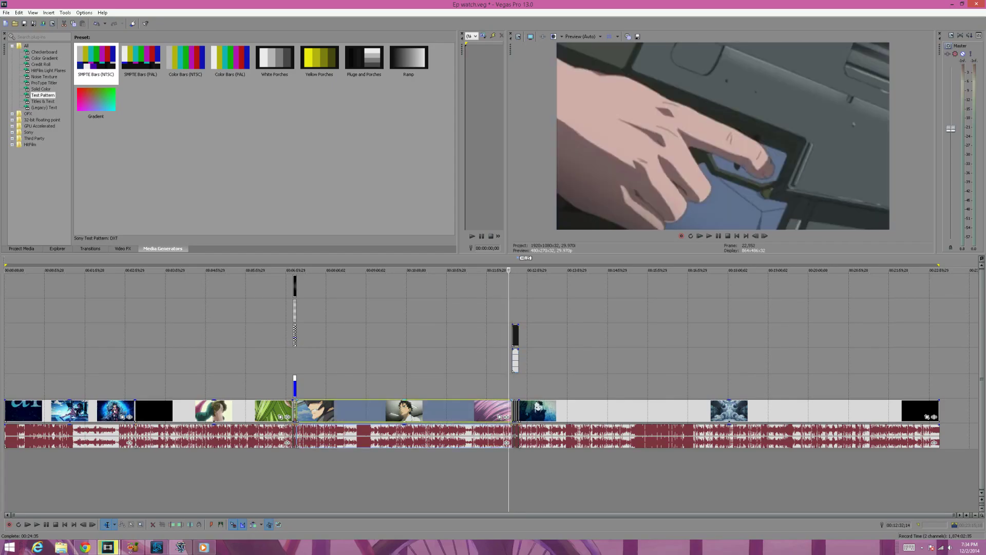
scroll(508, 354, up, 4)
scroll(508, 354, up, 4)
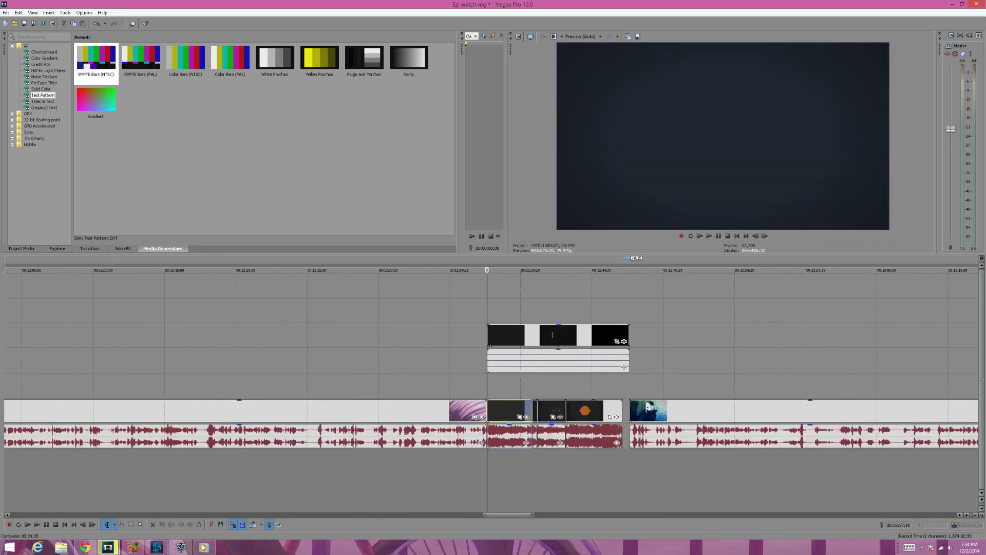
click(505, 309)
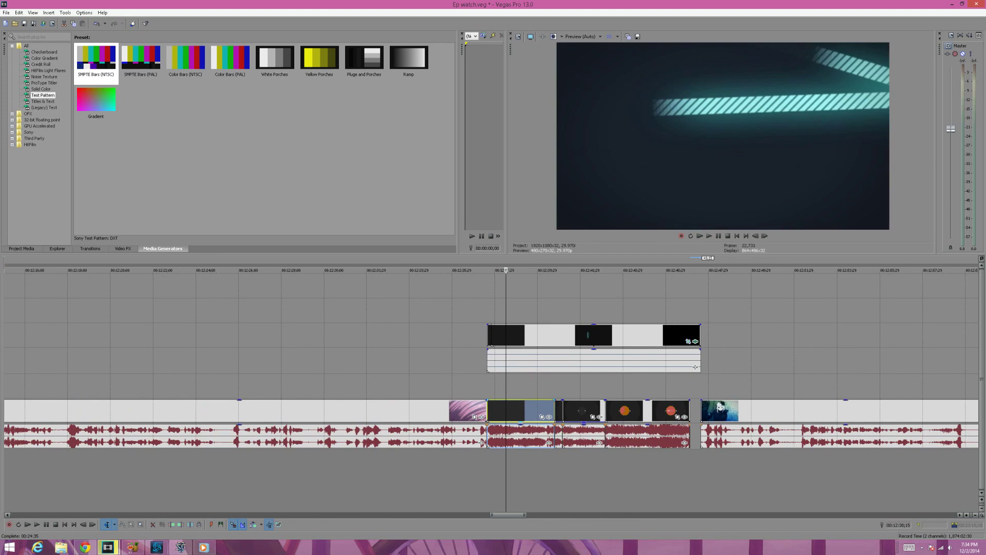
key(ctrl+alt+Right)
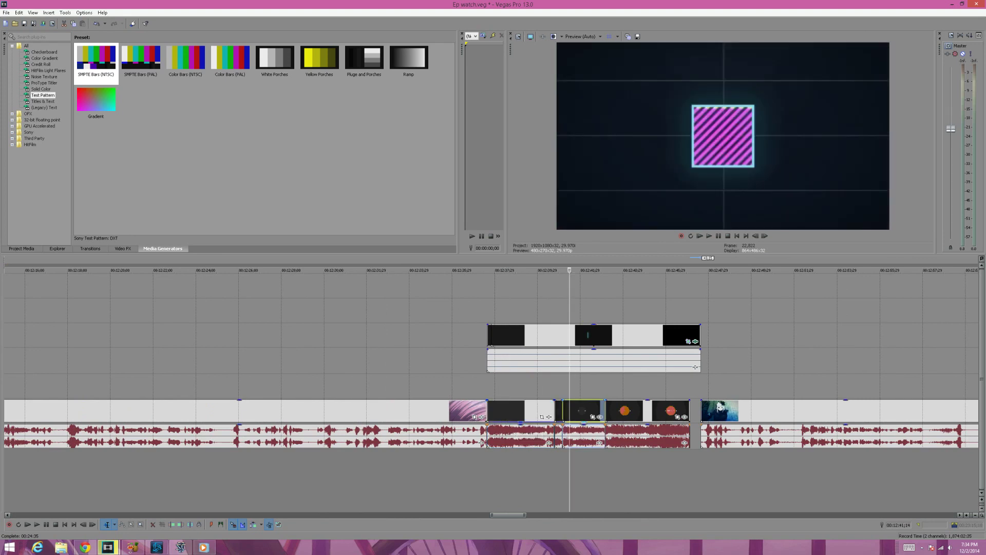
key(ctrl+alt+Left)
key(ctrl+alt+Left)
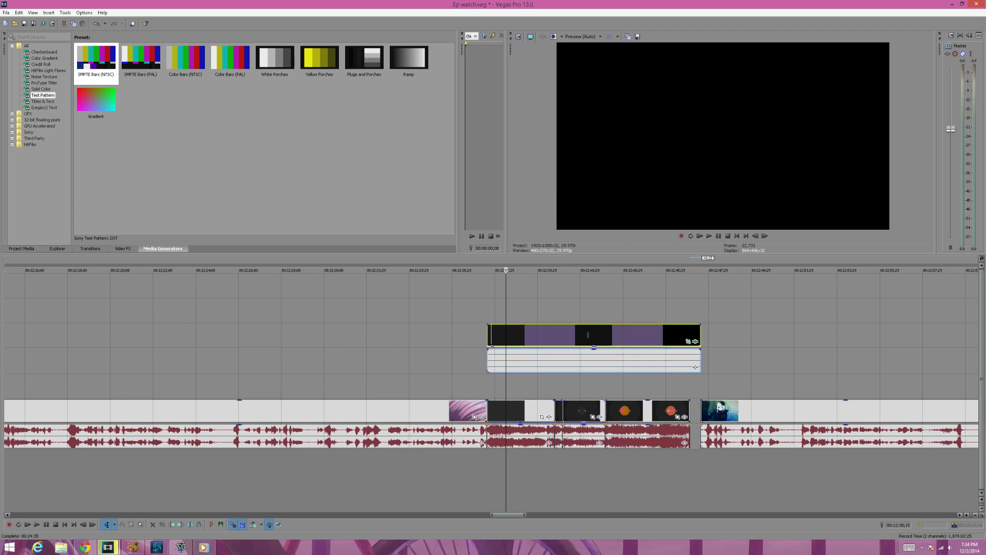
- Step to the next intro clip, back up a few frames, and switch to YouTube
key(ctrl+alt+Right)
key(alt+Left)
key(alt+Left)
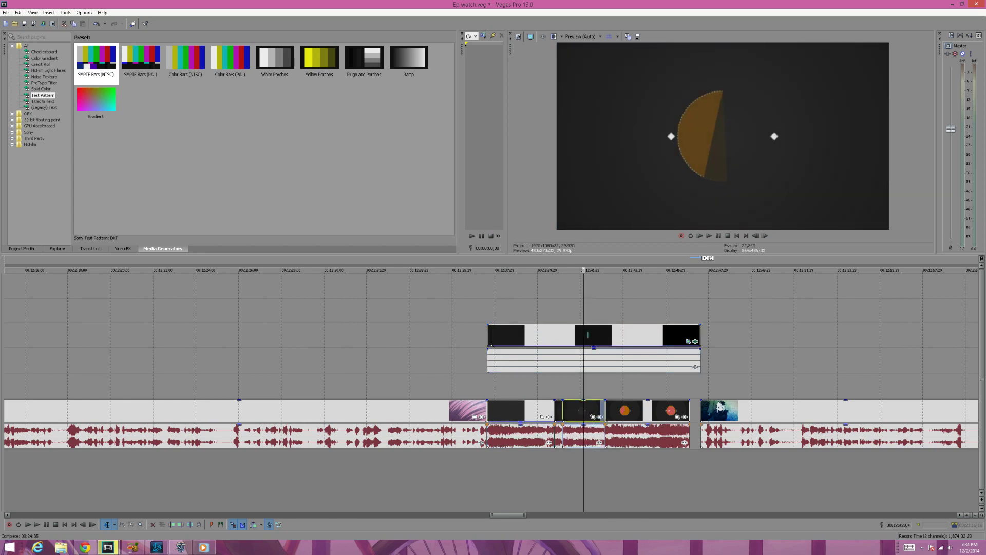
key(alt+Left)
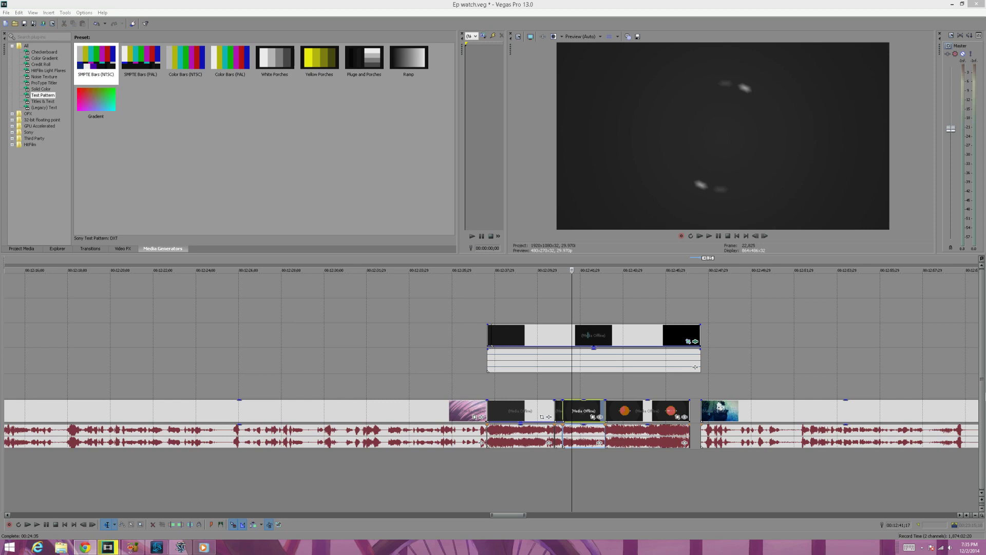
key(alt+Tab)
scroll(539, 231, down, 3)
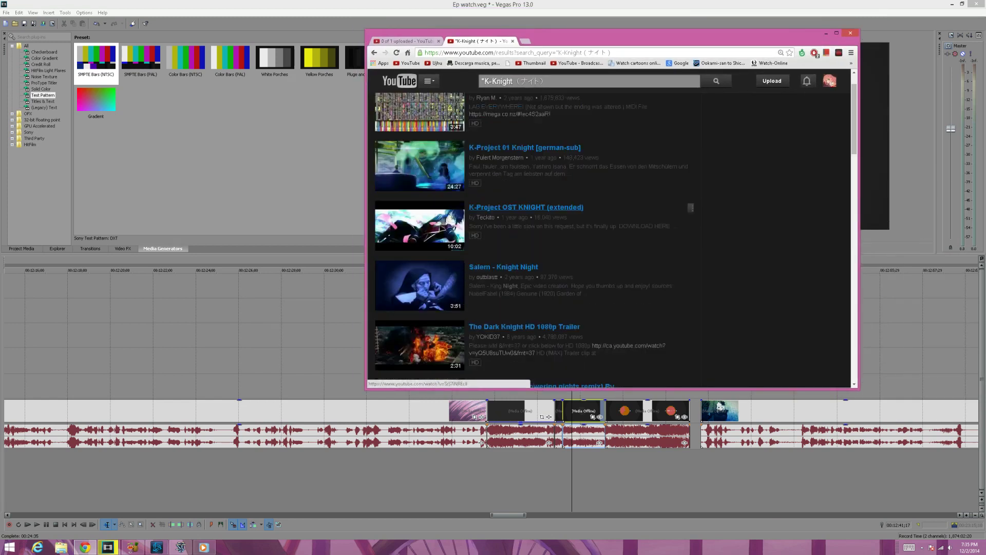
scroll(460, 220, up, 1)
scroll(460, 231, down, 2)
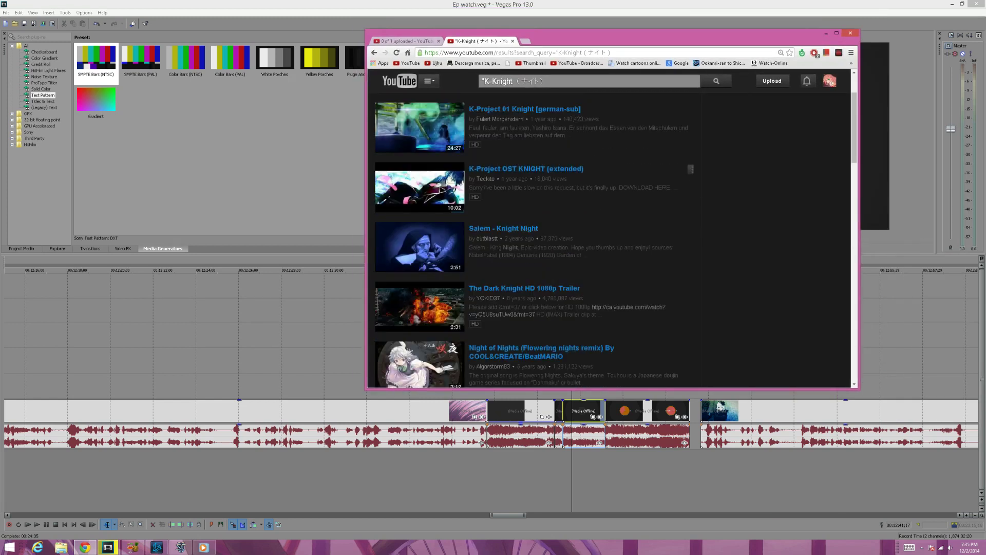
scroll(540, 232, down, 2)
scroll(539, 232, down, 2)
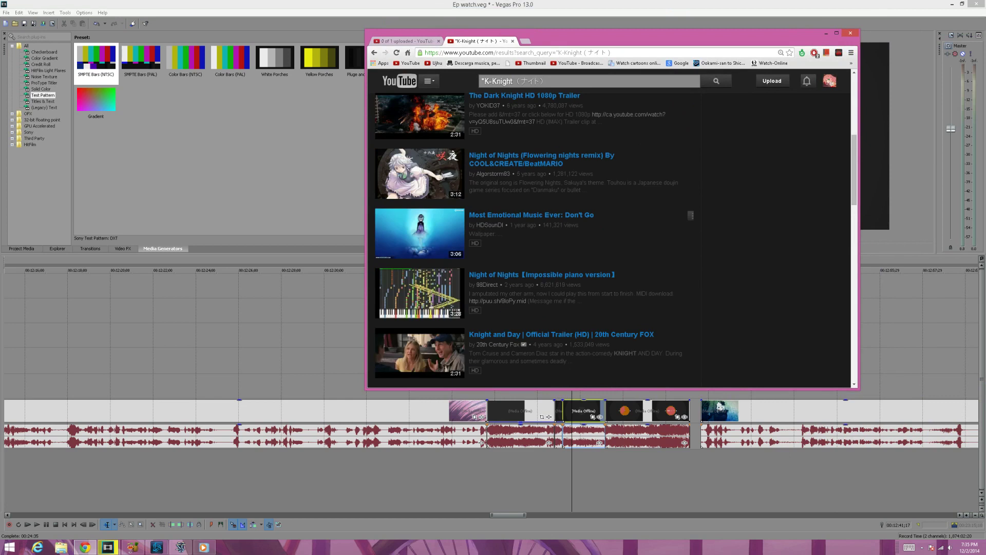
scroll(460, 220, up, 3)
scroll(460, 220, up, 3)
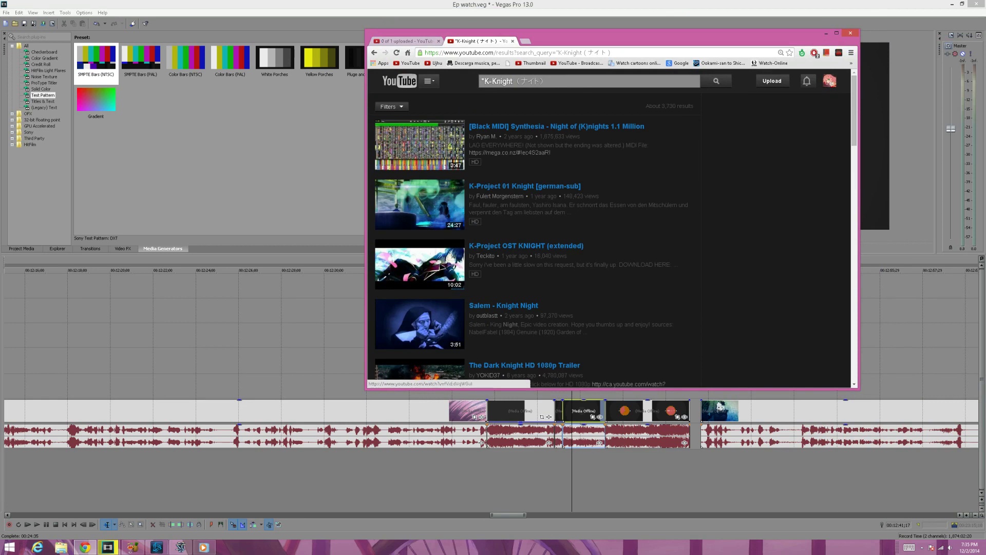
- Leave the K-Knight YouTube results and return to the Vegas project
key(alt+Tab)
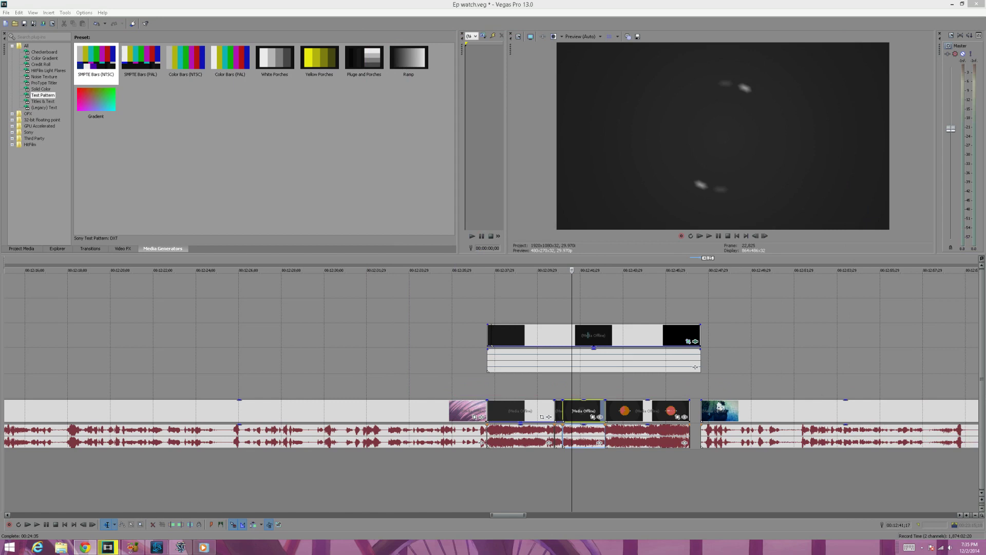
- Raise the top clip's opacity to full and play the k-Project intro from its neon frame
mouse_move(593, 348)
drag(593, 348, 594, 327)
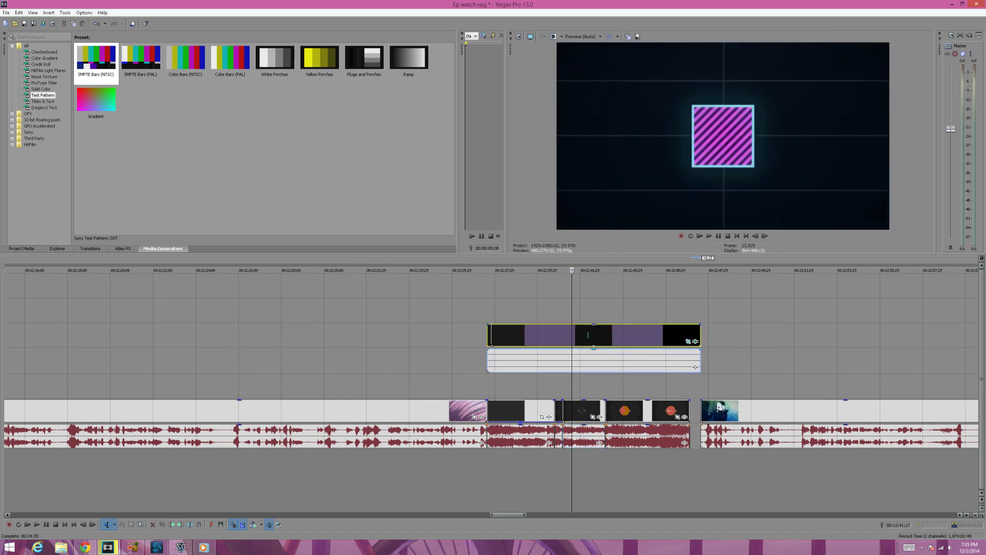
click(551, 304)
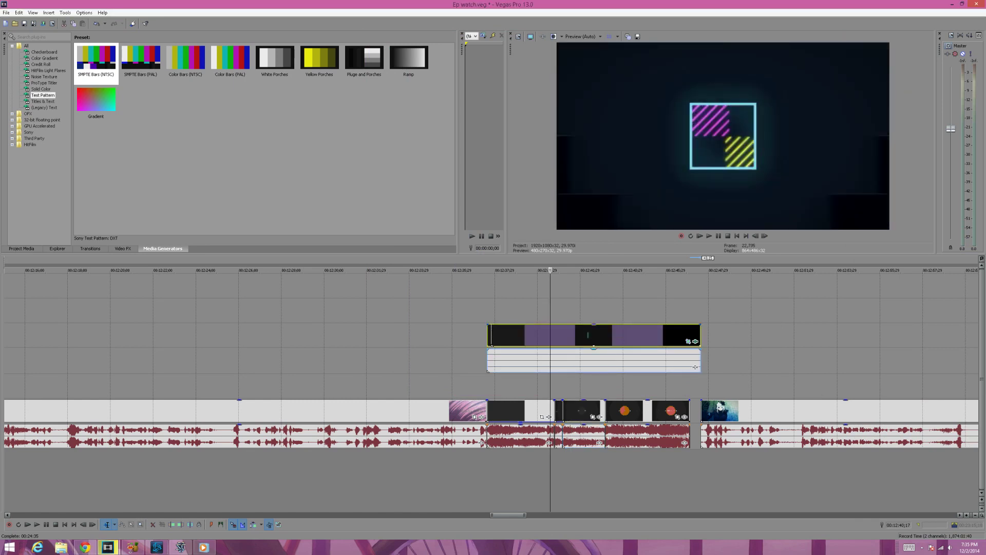
click(519, 304)
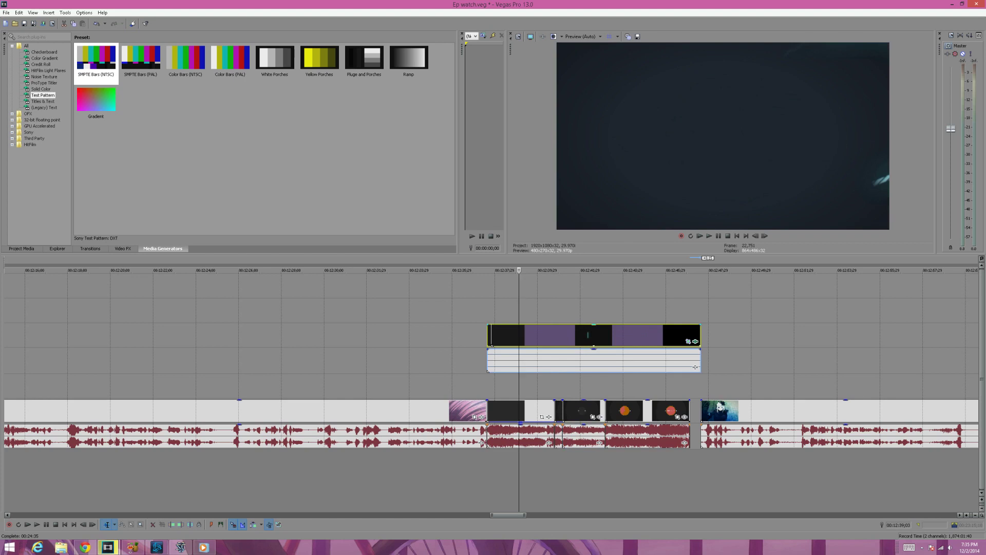
scroll(539, 347, down, 1)
scroll(540, 347, up, 1)
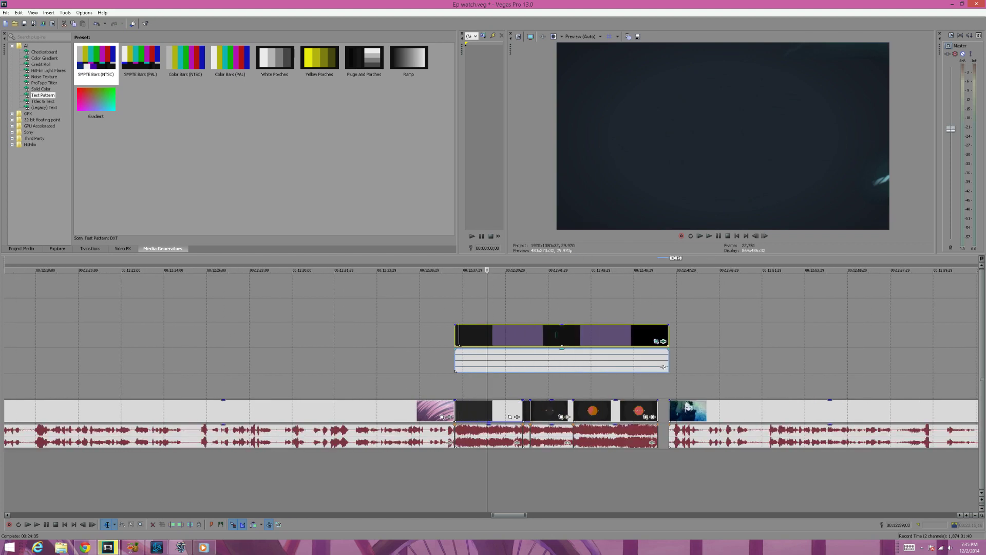
click(517, 304)
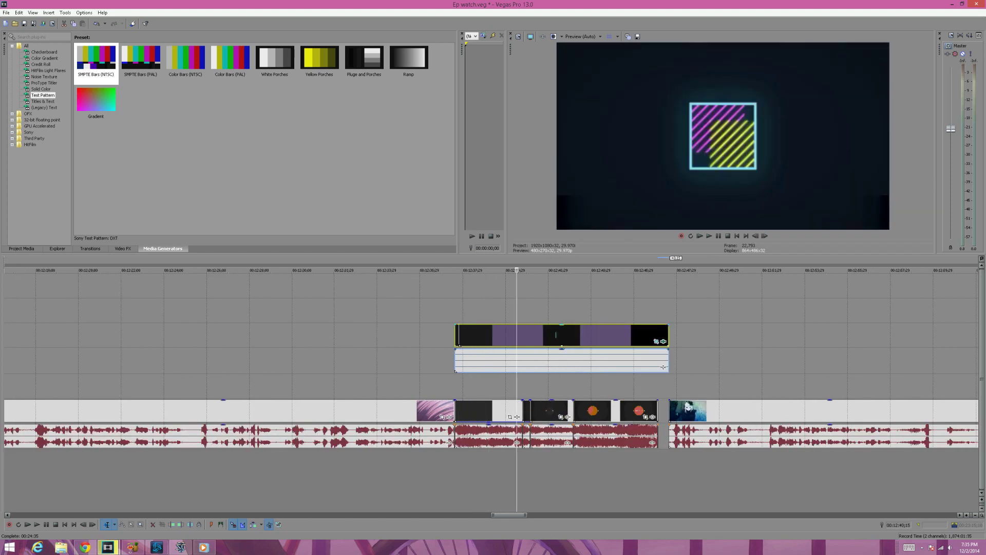
key(space)
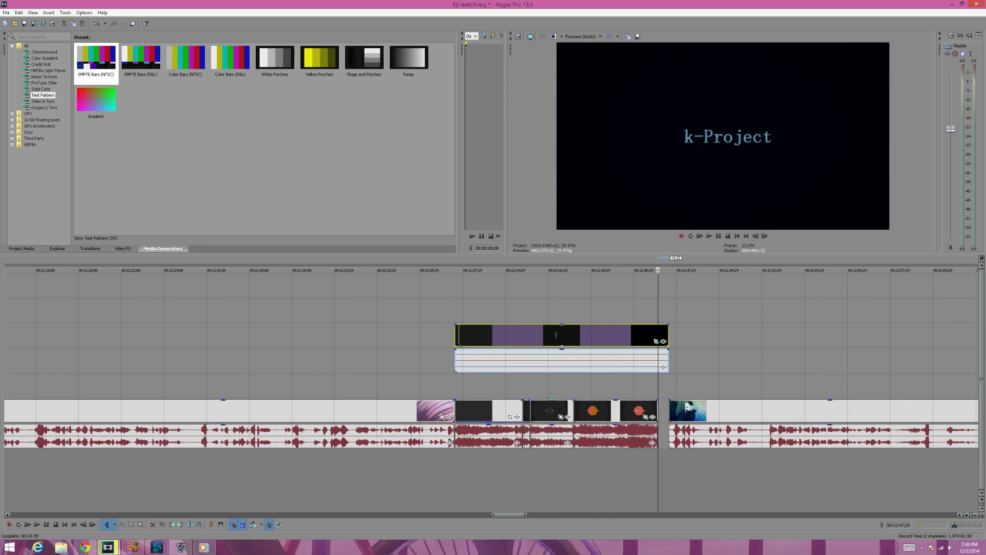
click(551, 410)
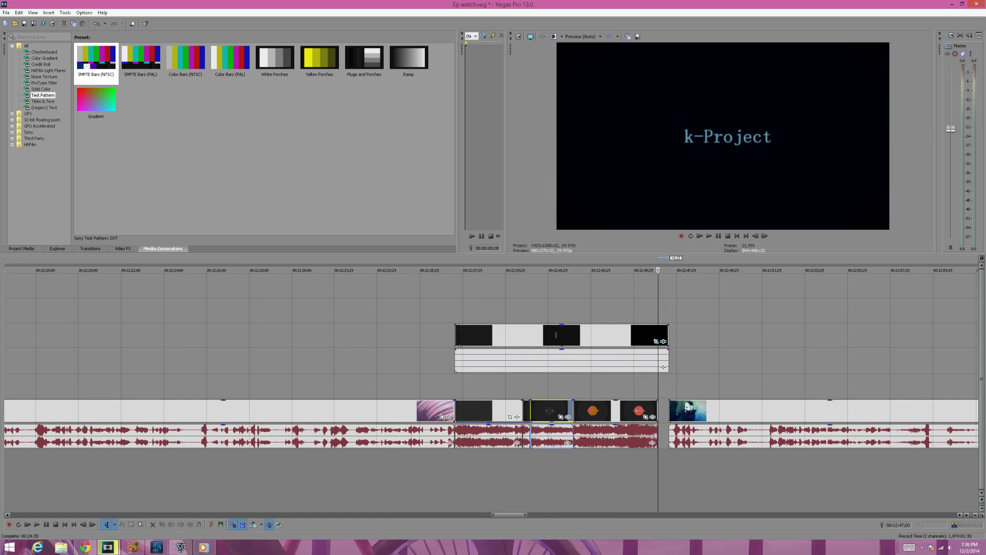
scroll(663, 367, down, 1)
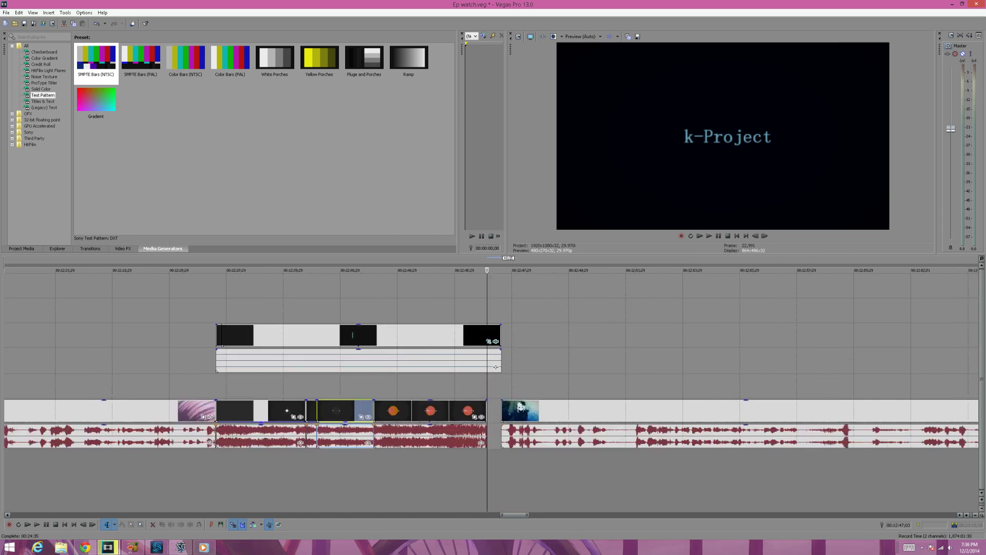
scroll(663, 365, down, 1)
scroll(663, 366, down, 1)
scroll(510, 406, down, 2)
scroll(510, 406, down, 1)
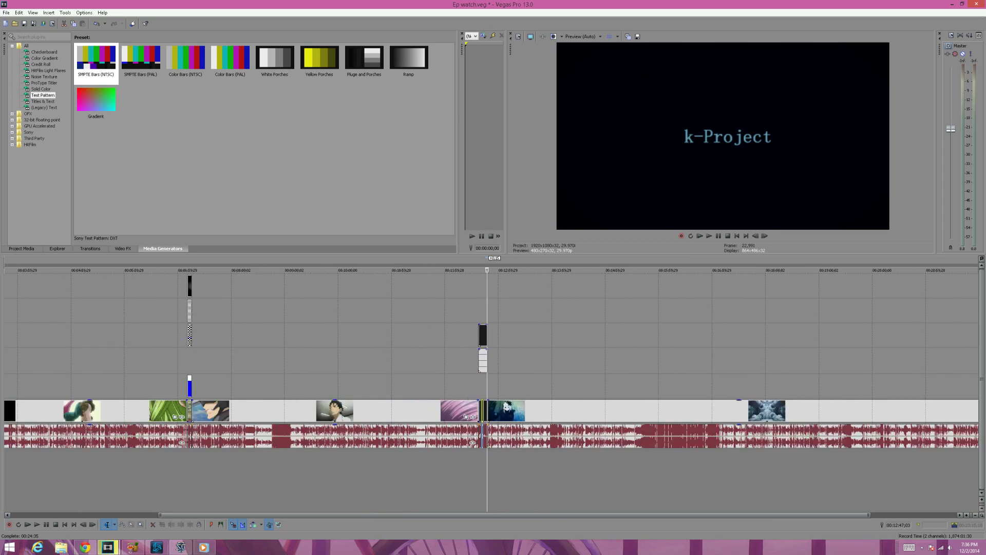
- Preview the Sorry CopyRighted title clip, minimize Vegas, and rewind the media player video
click(183, 362)
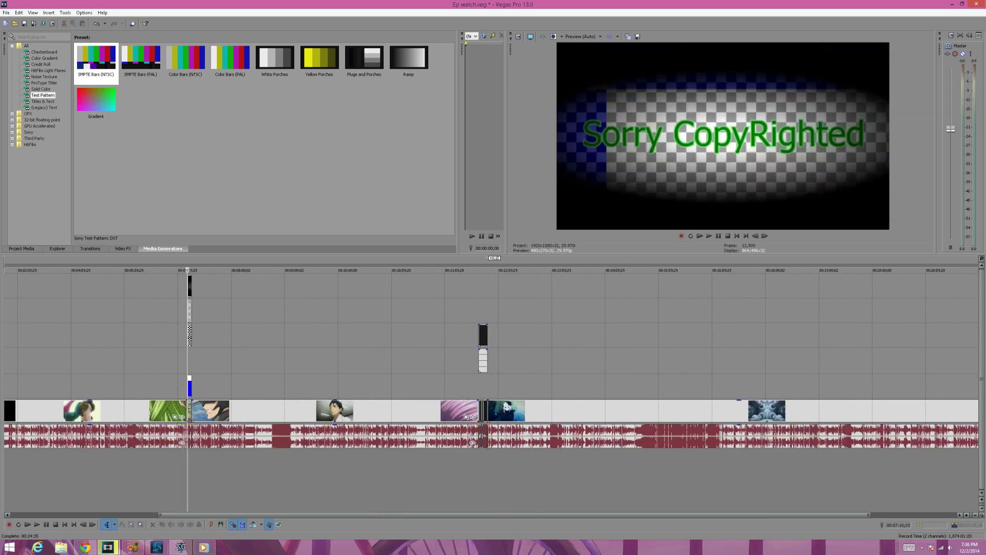
scroll(187, 362, up, 3)
scroll(487, 362, up, 2)
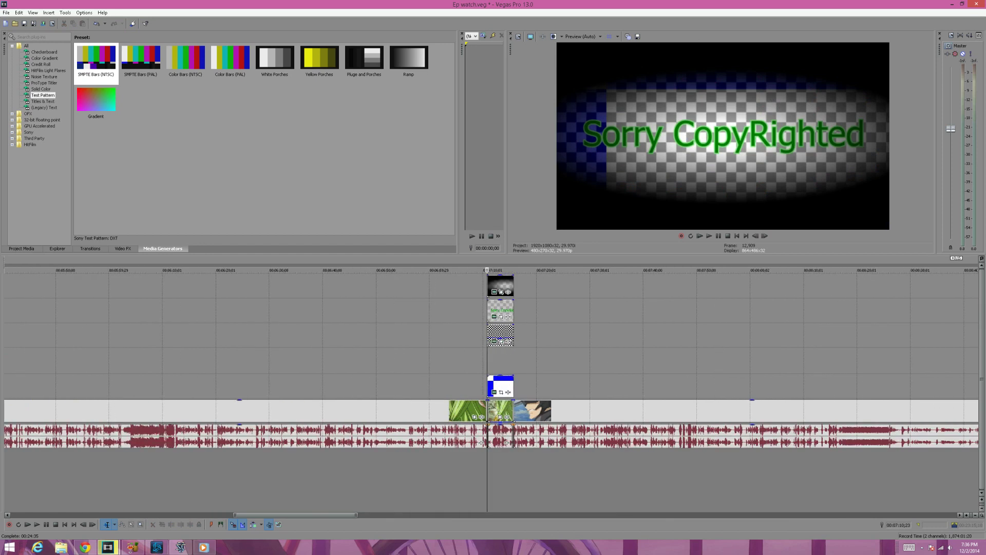
key(super+Down)
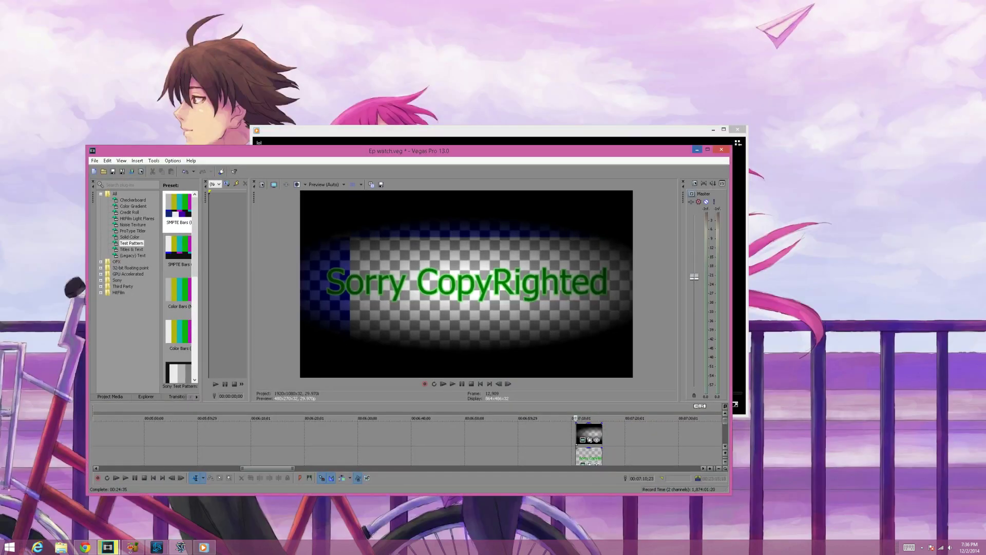
key(super+Down)
click(422, 392)
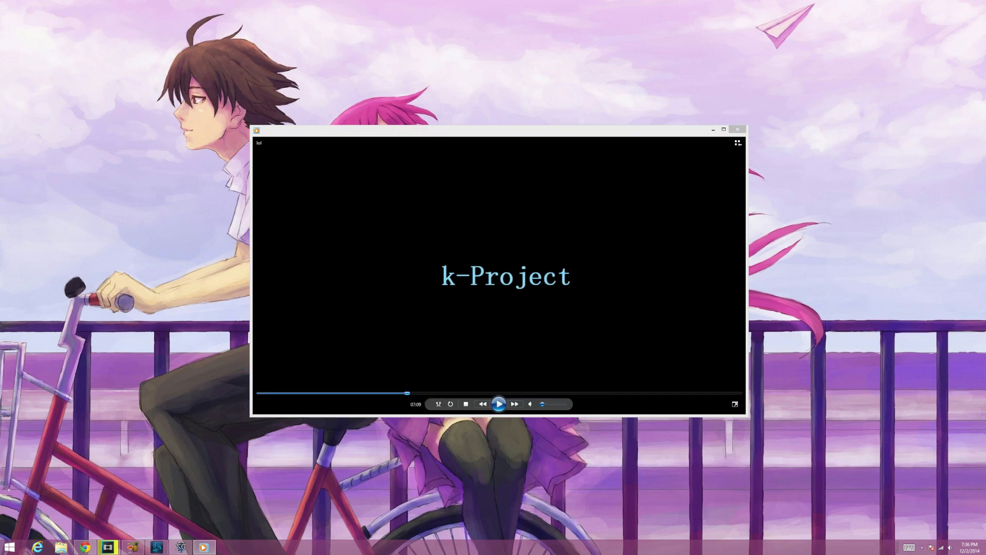
- Play the media player video and pause on the Sorry CopyRighted checkerboard frame
click(499, 403)
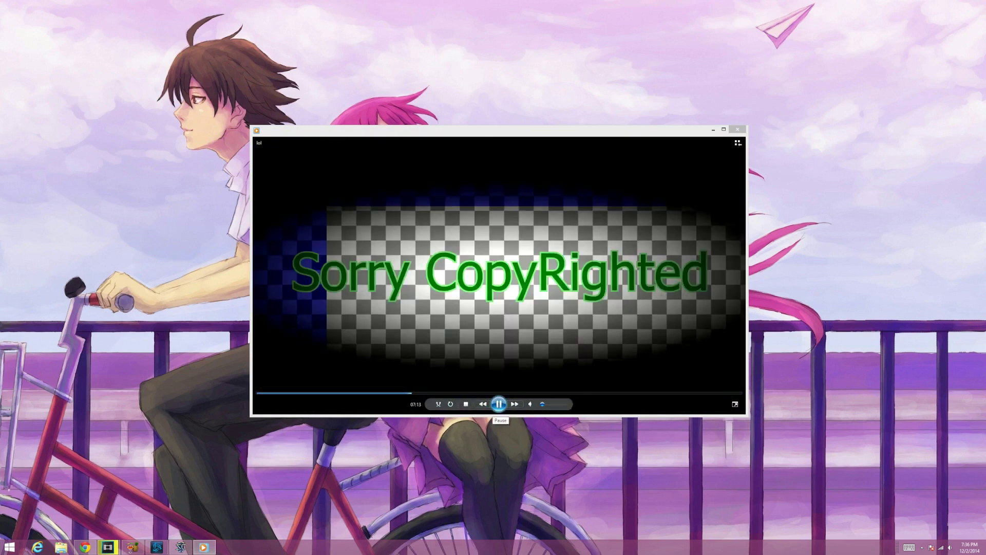
click(499, 404)
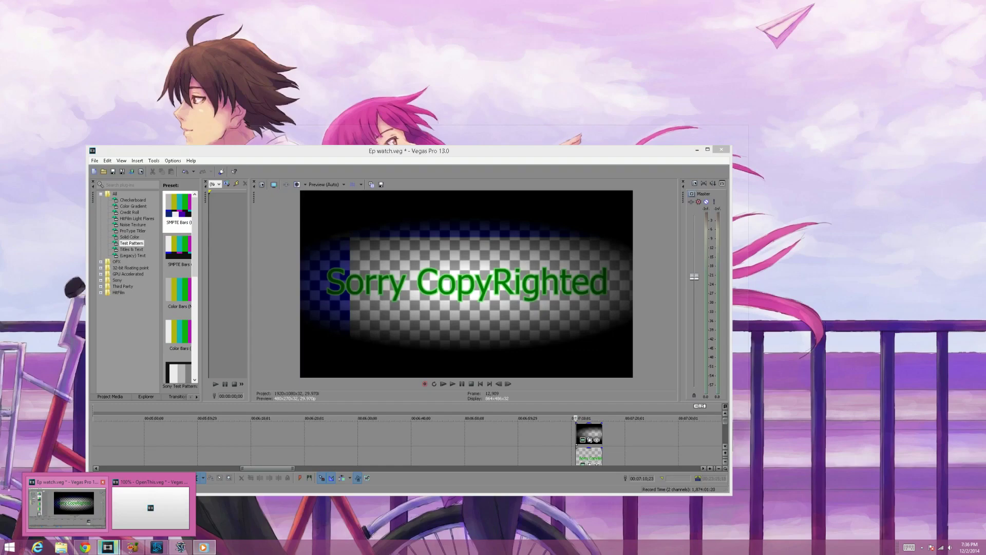
- Bring Vegas back full screen with the playhead inside the Sorry CopyRighted title clip
click(67, 504)
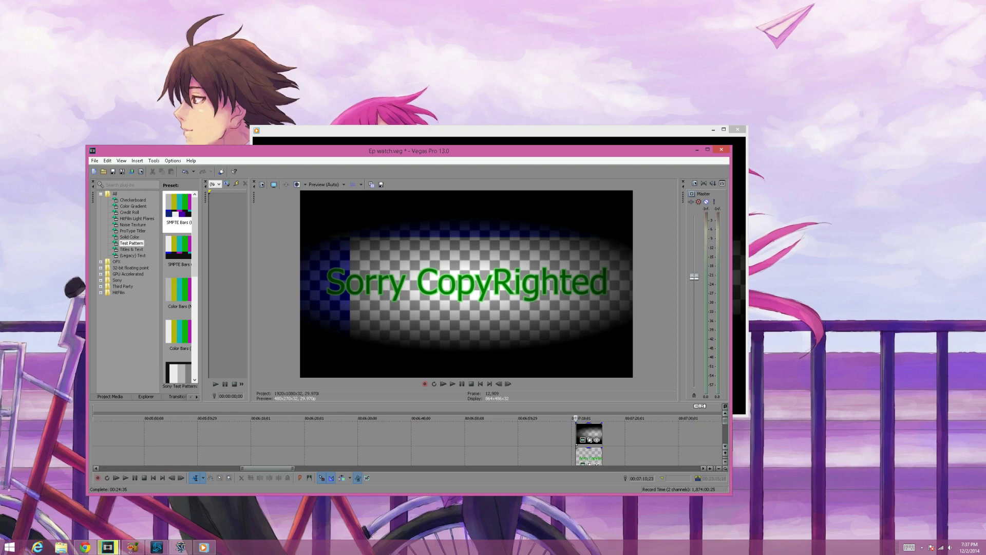
click(708, 150)
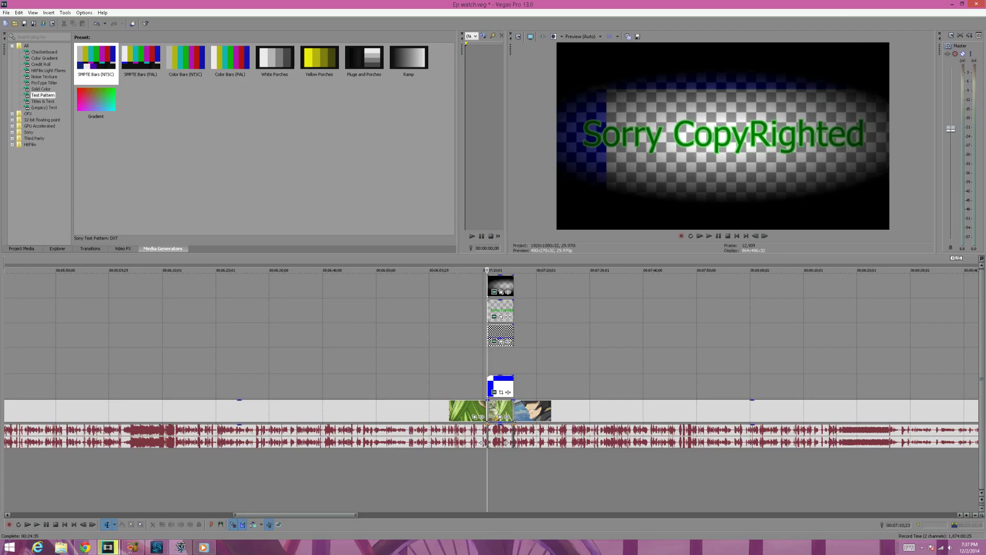
click(495, 331)
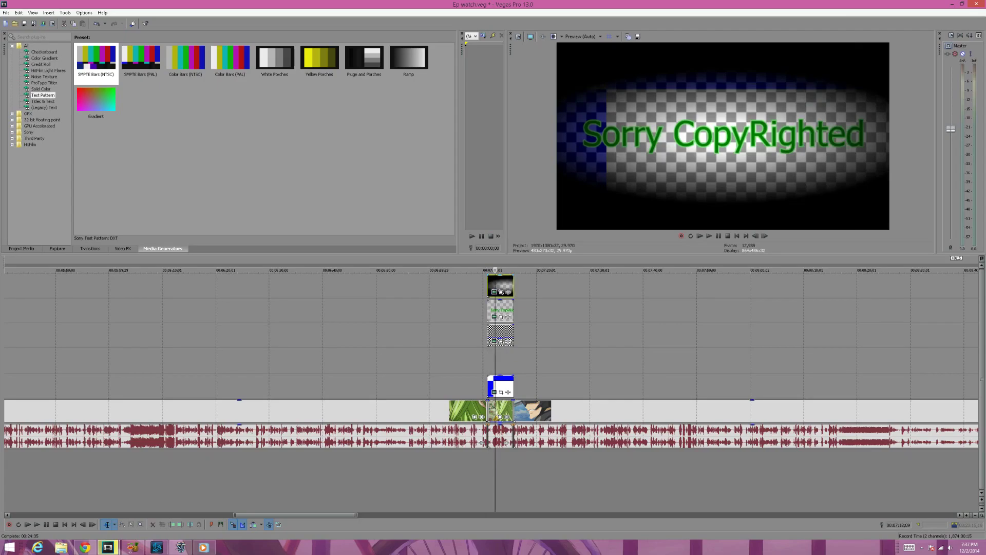
- Zoom the timeline out to the whole project, then restore Vegas to a smaller window
key(Down)
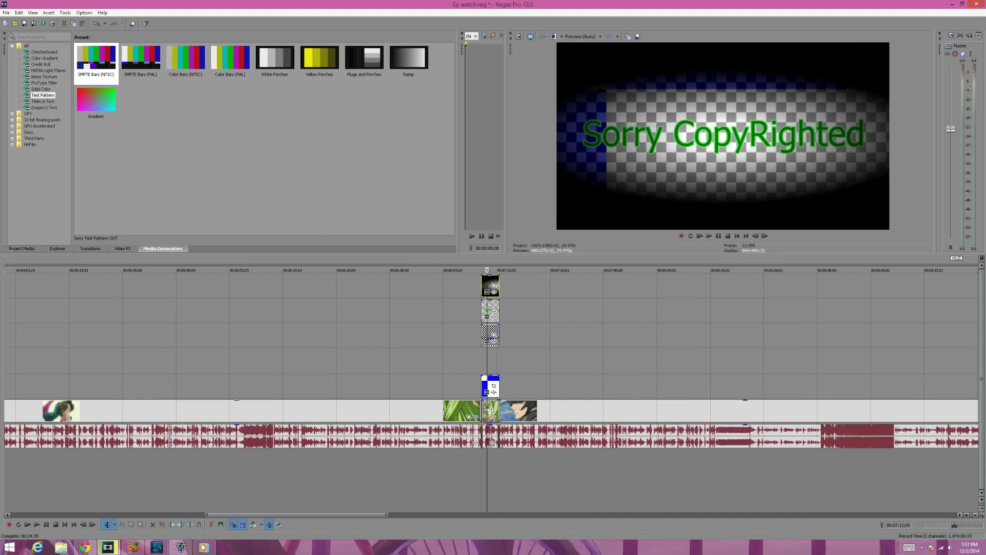
key(Down)
key(Down)
key(Down)
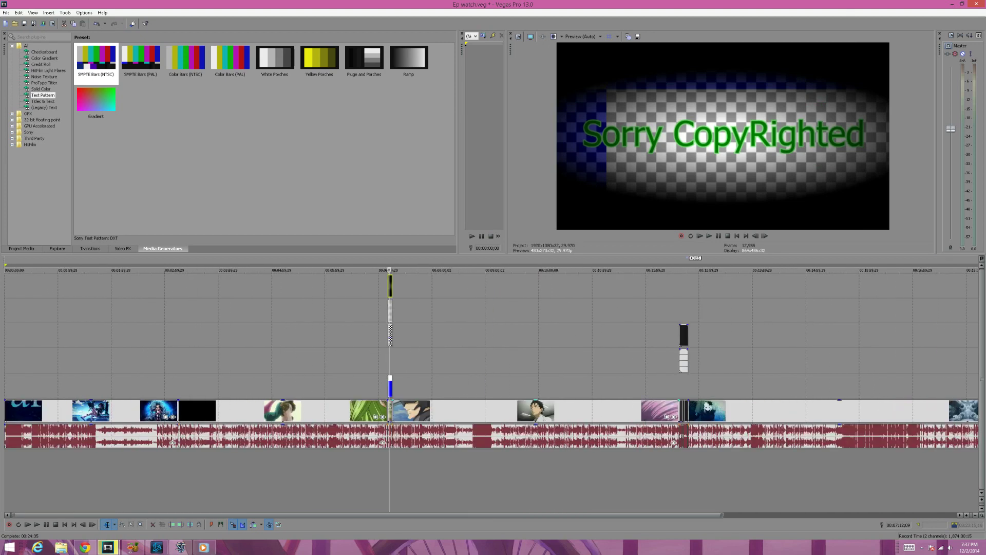
key(Down)
key(Up)
key(Down)
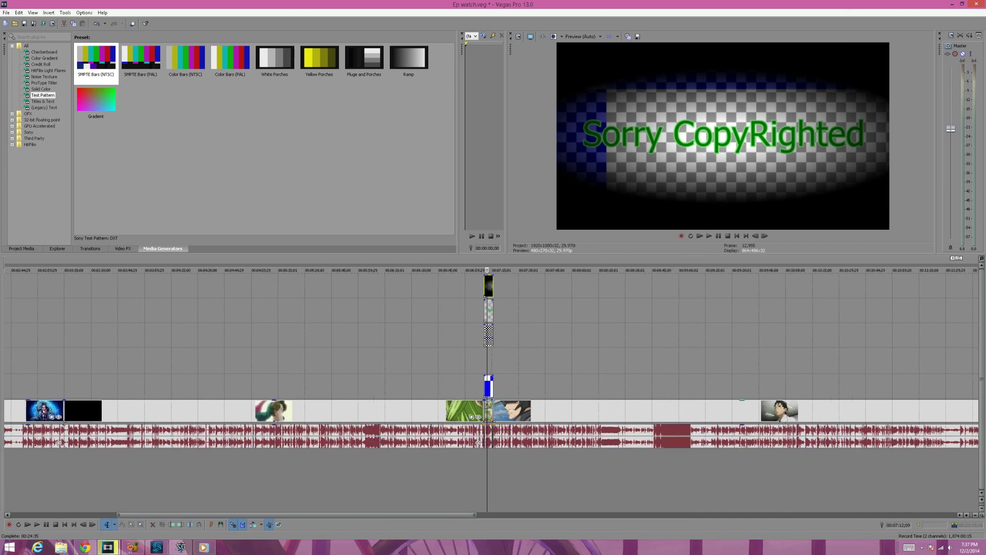
key(Down)
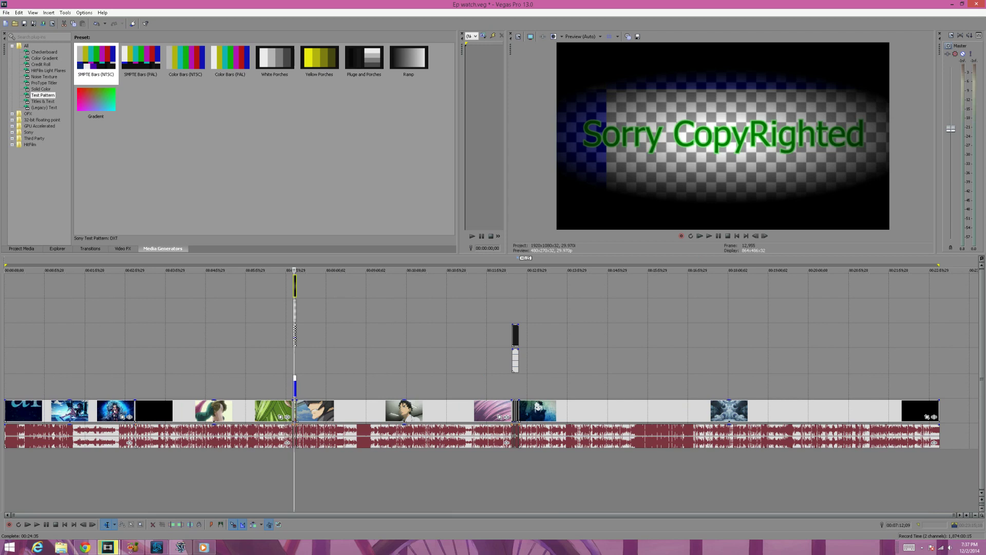
double_click(493, 4)
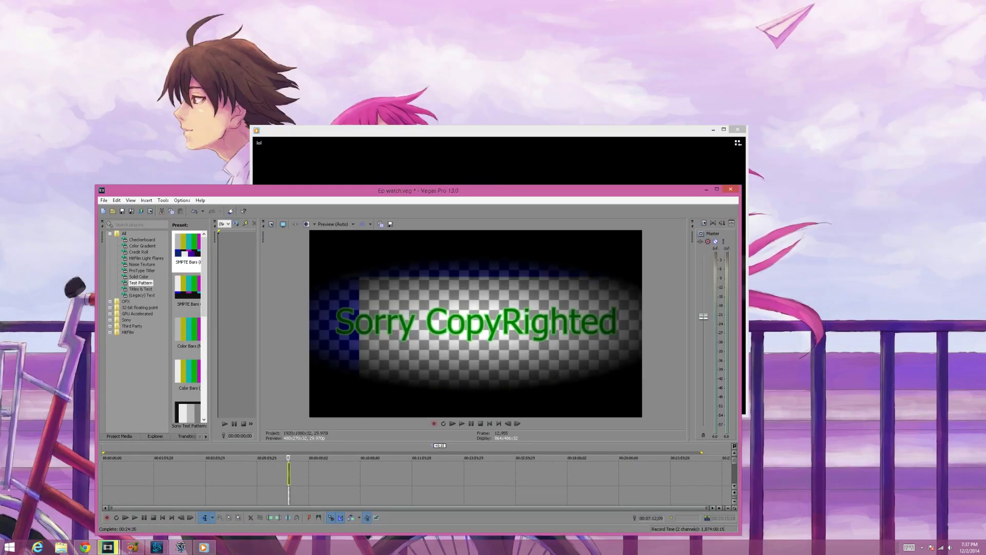
- Minimize Vegas Pro and open the Expression Encoder Screen Capture tray icon's menu
click(705, 190)
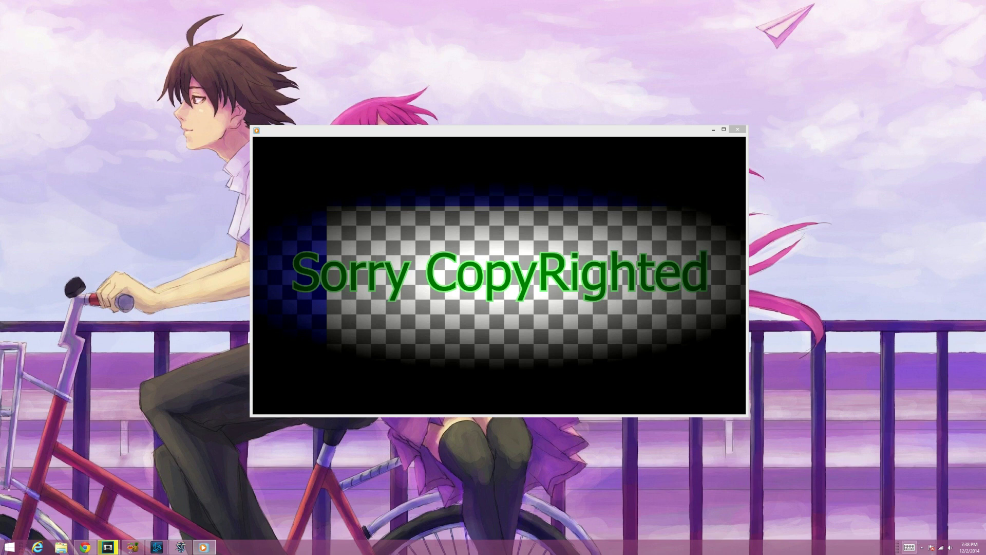
click(922, 546)
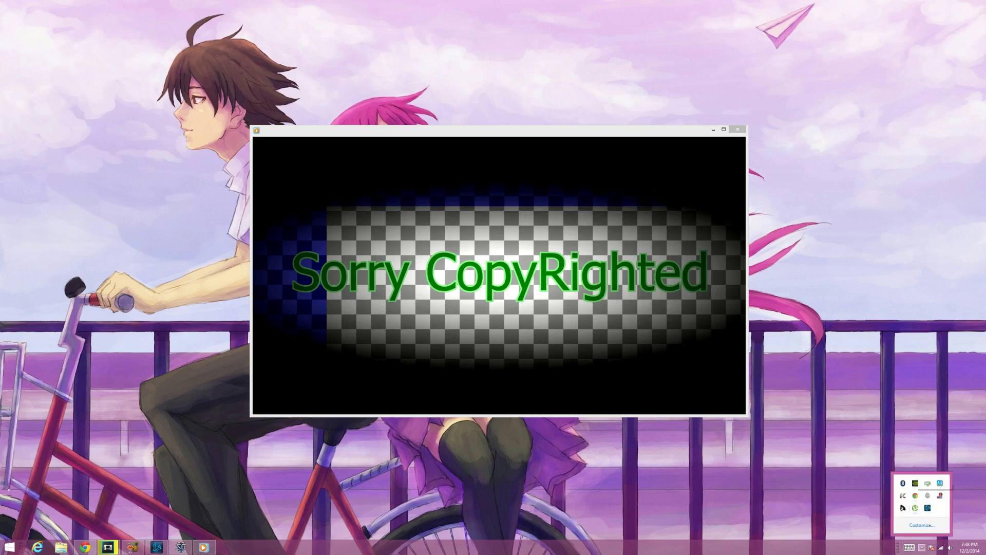
right_click(939, 496)
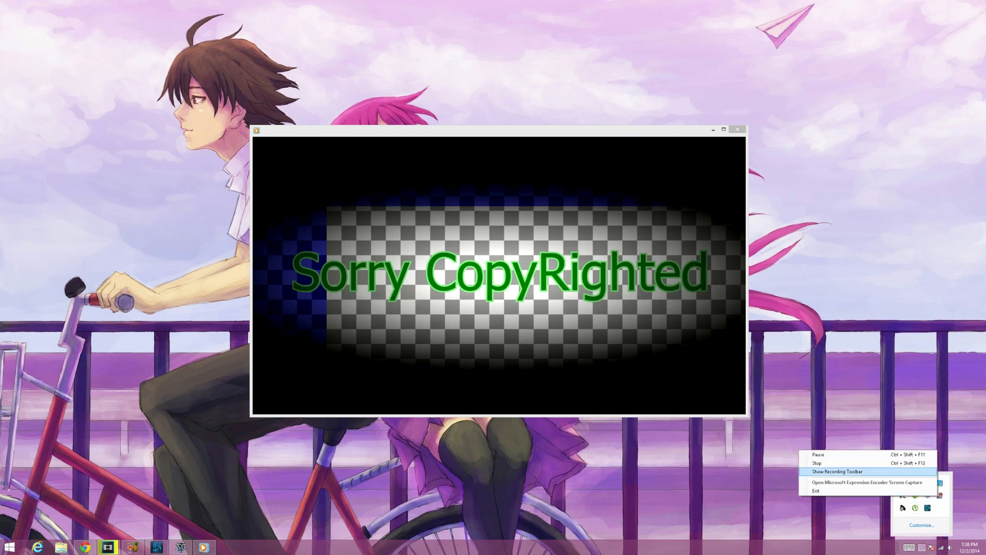